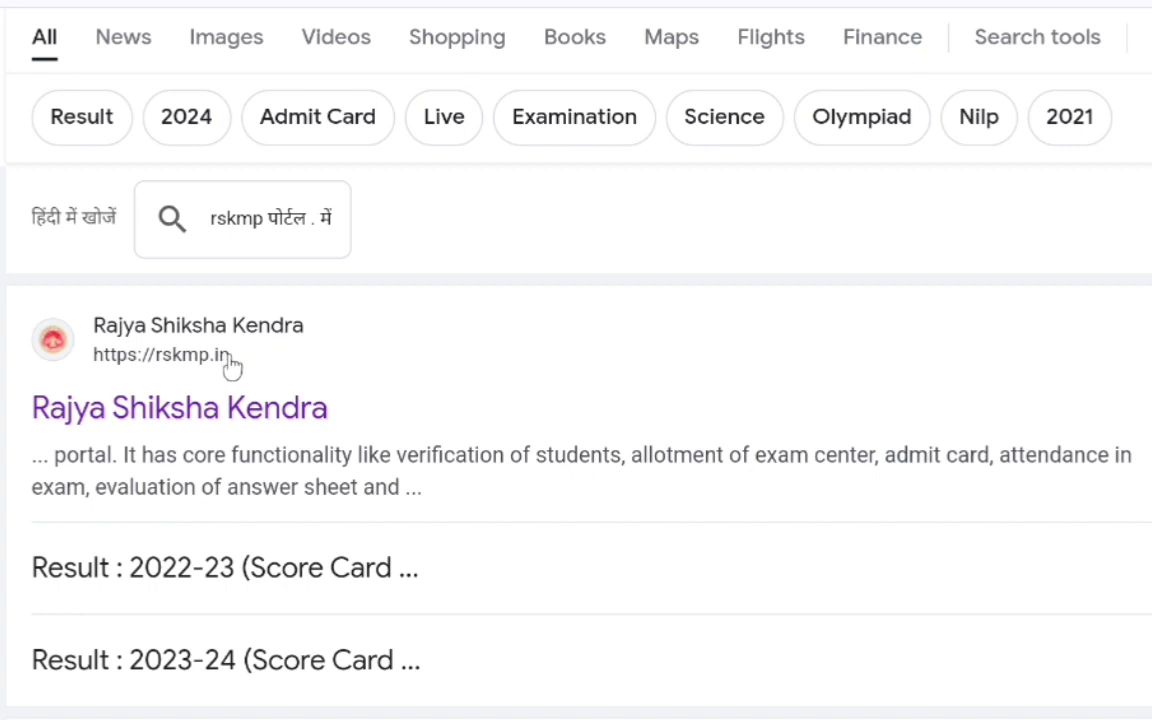
Open the Rajya Shiksha Kendra portal from the search results and open the school type choices on its login form.
click(187, 321)
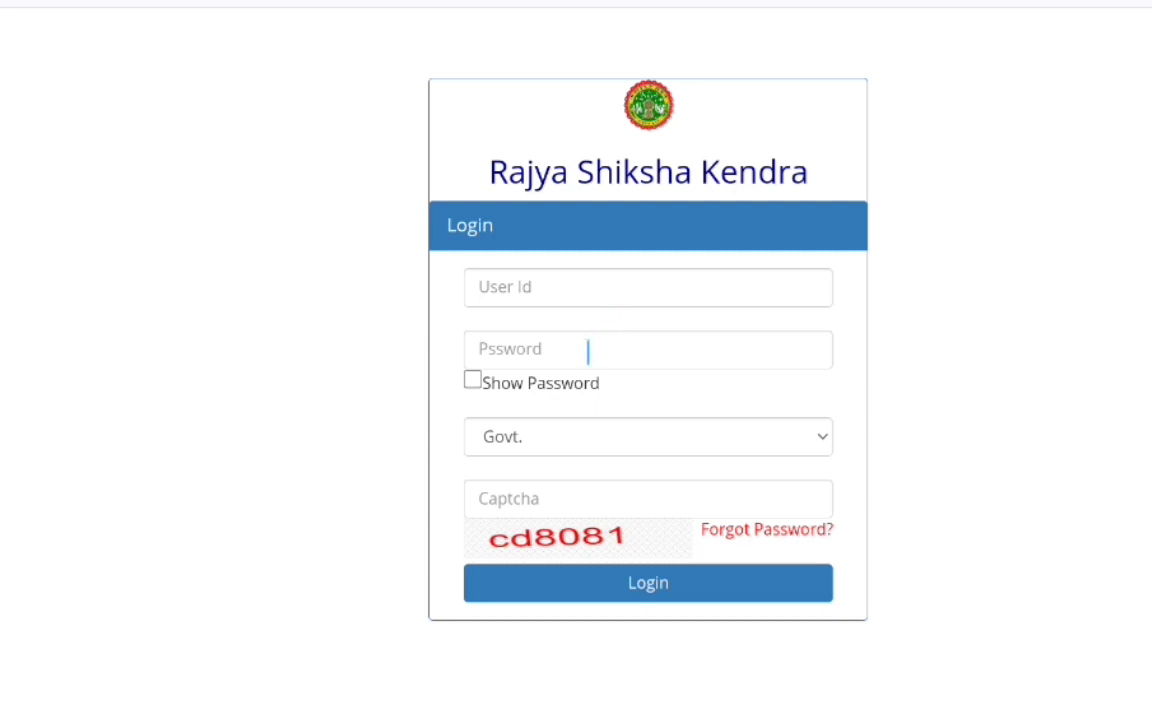
click(567, 447)
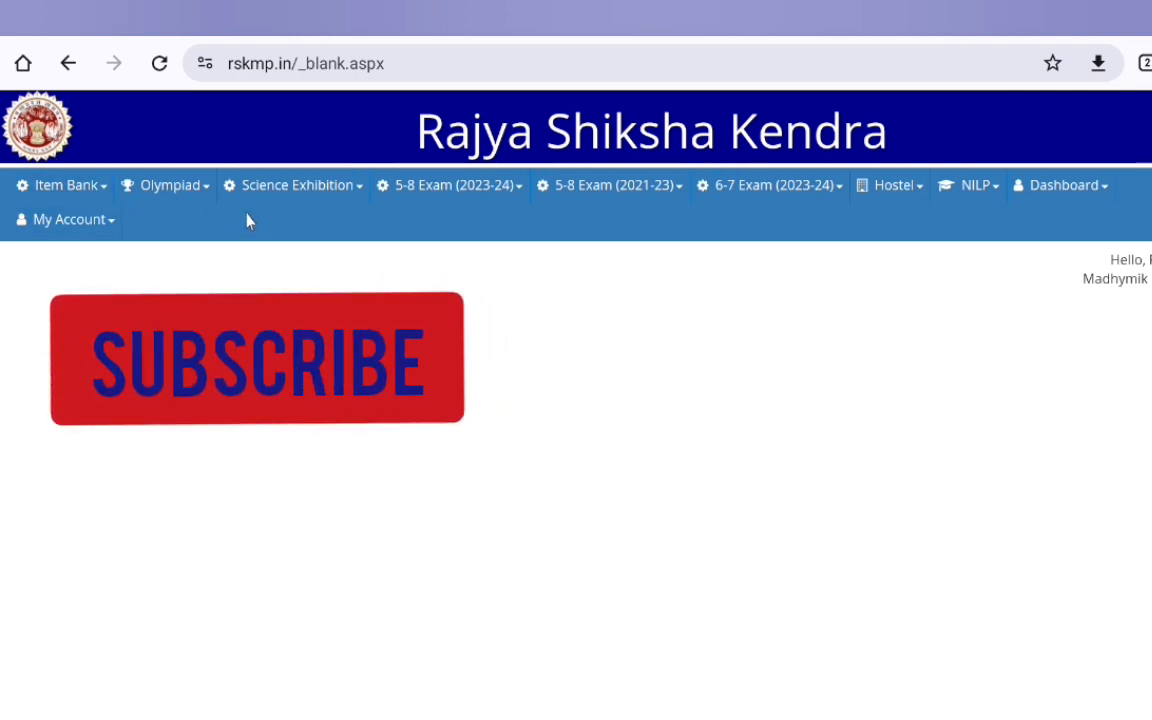
Open the Revaluation Request form for the 5-8 Exam (2023-24).
click(457, 190)
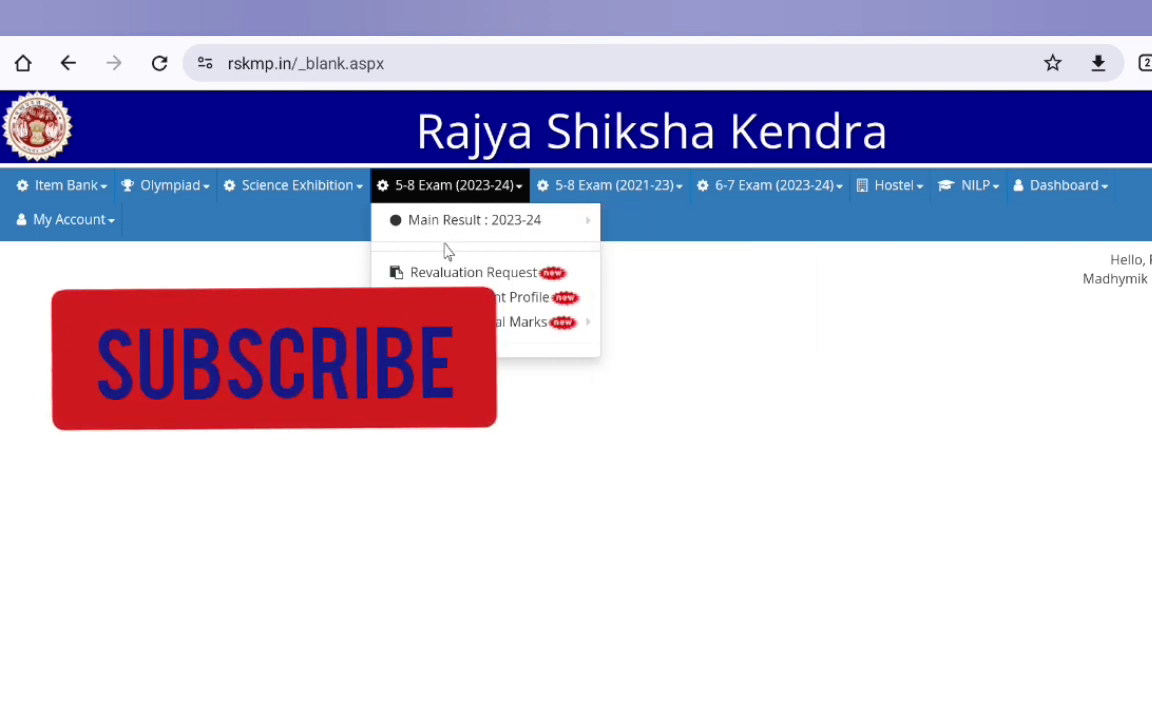
mouse_move(460, 228)
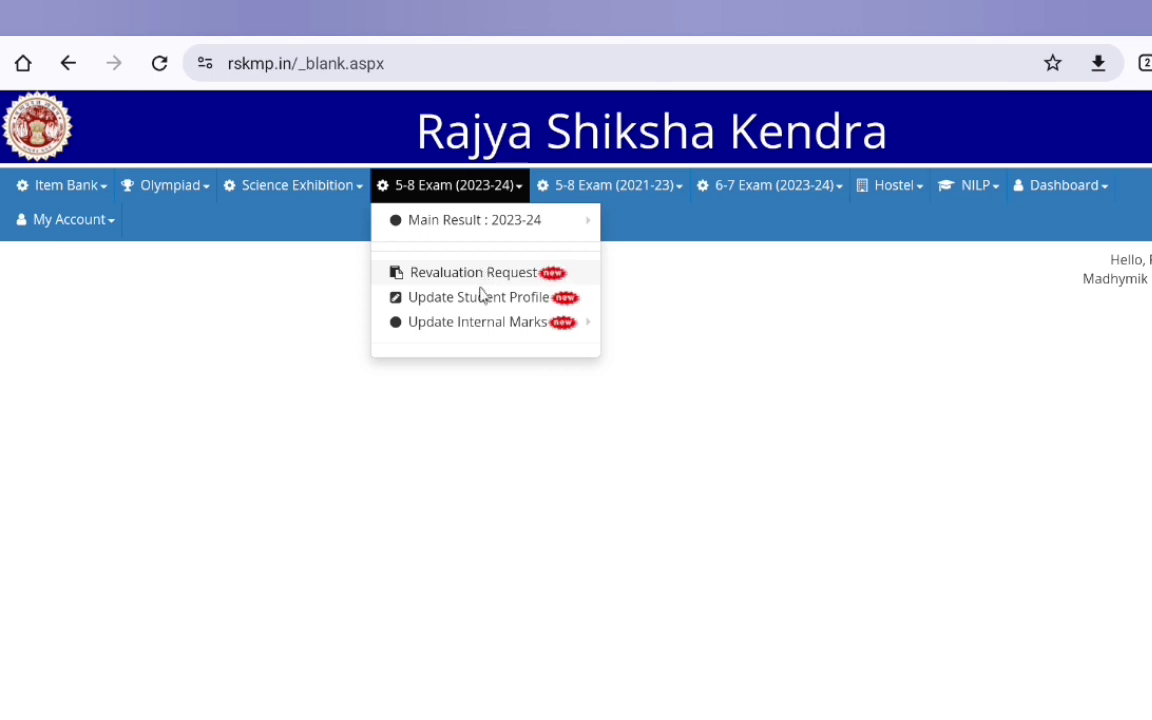
mouse_move(473, 332)
click(501, 281)
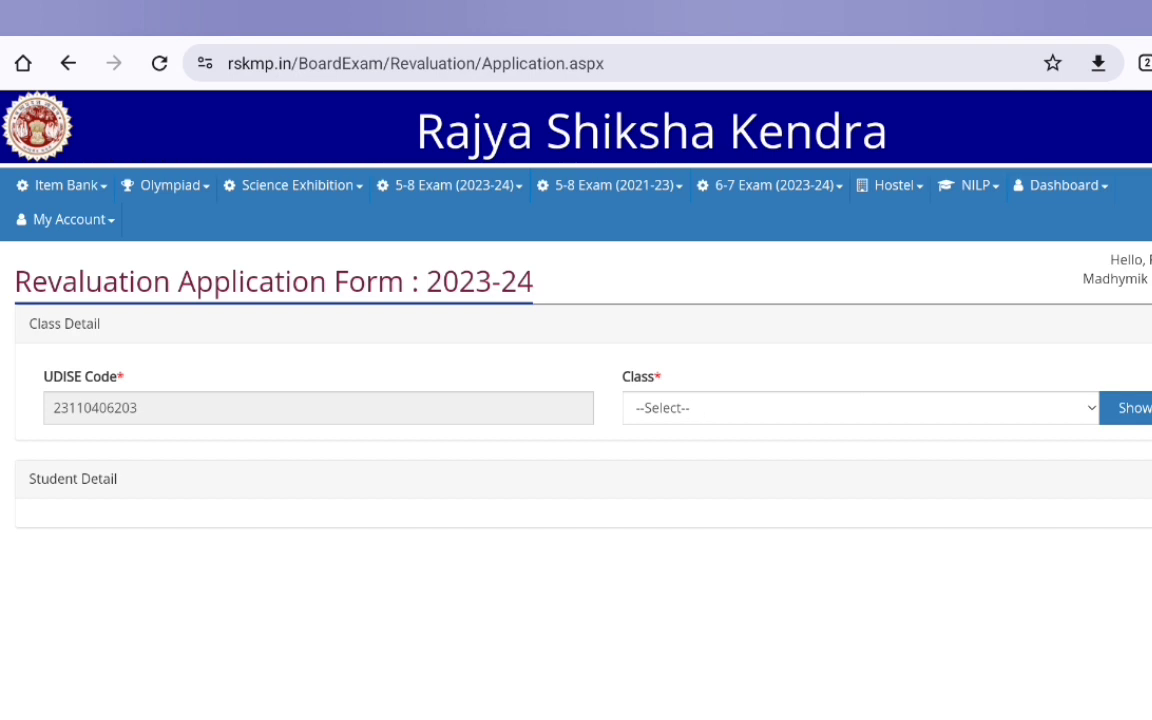
Set the class to Class 8th in the revaluation application form and show its students.
click(728, 420)
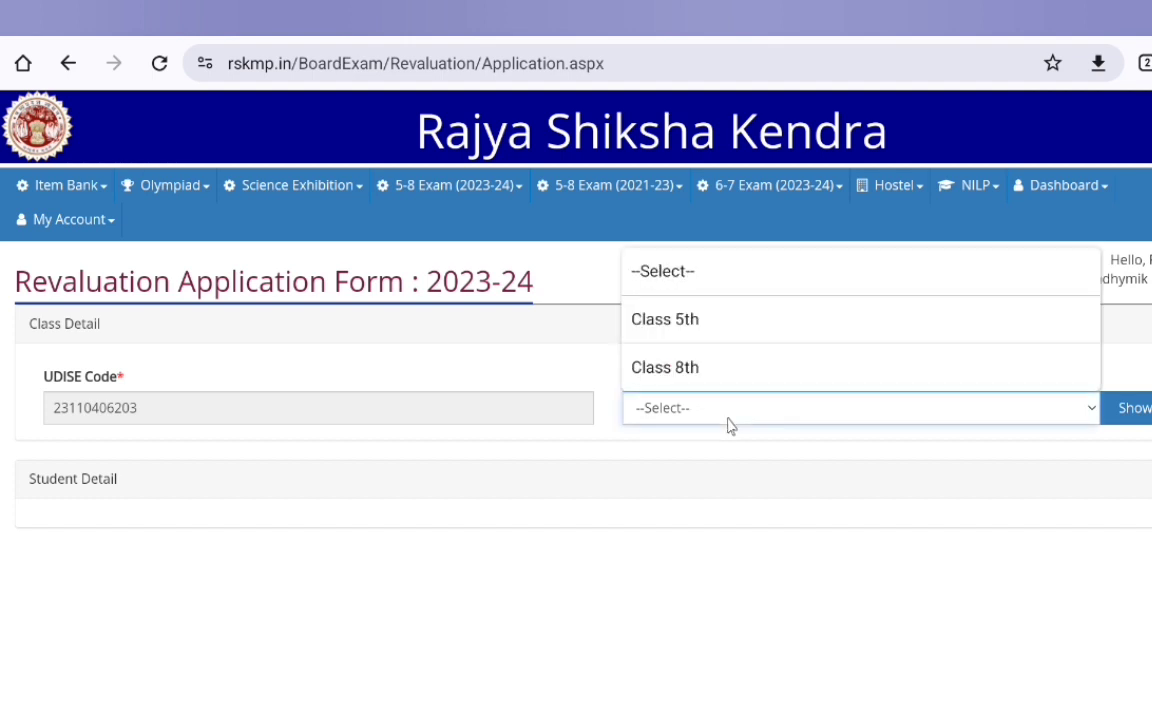
click(720, 368)
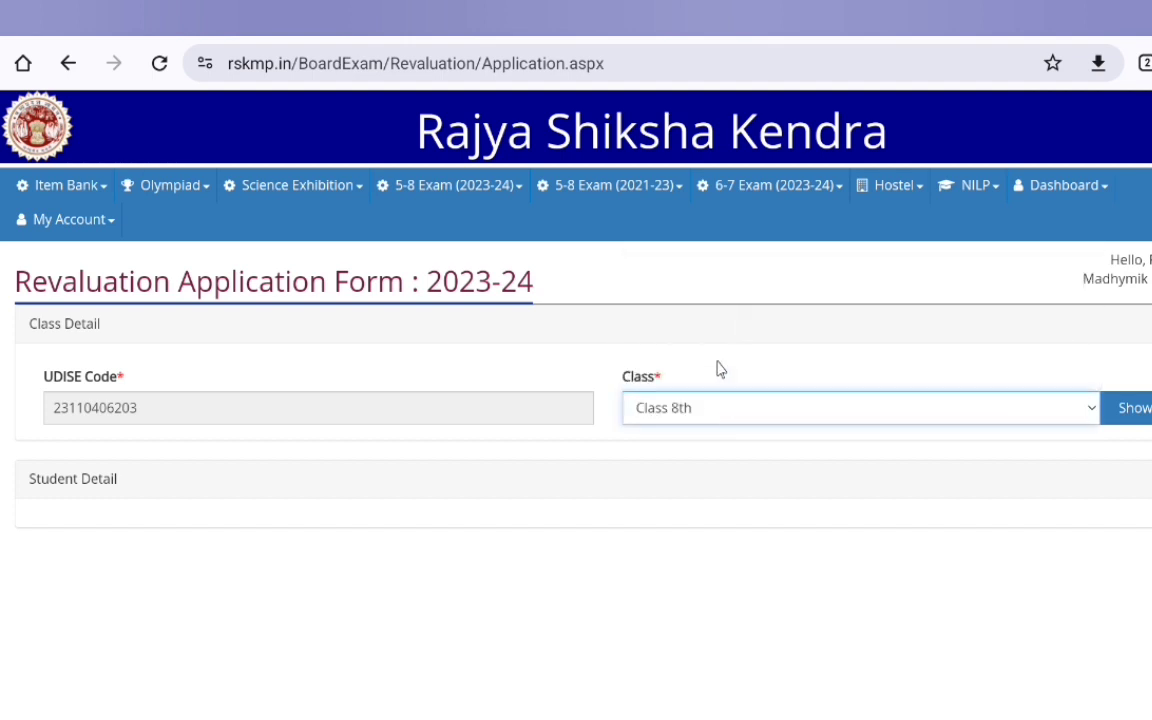
click(1122, 412)
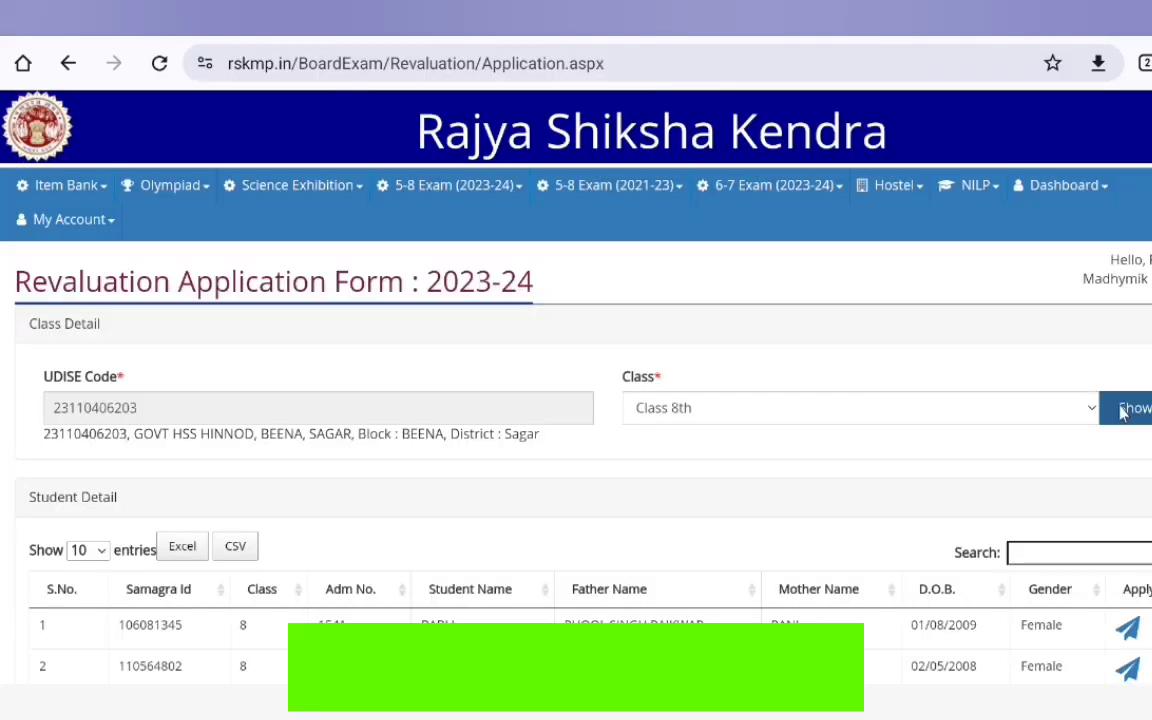
Look through the full list of Class 8th students and their details in the revaluation form.
scroll(795, 549, down, 4)
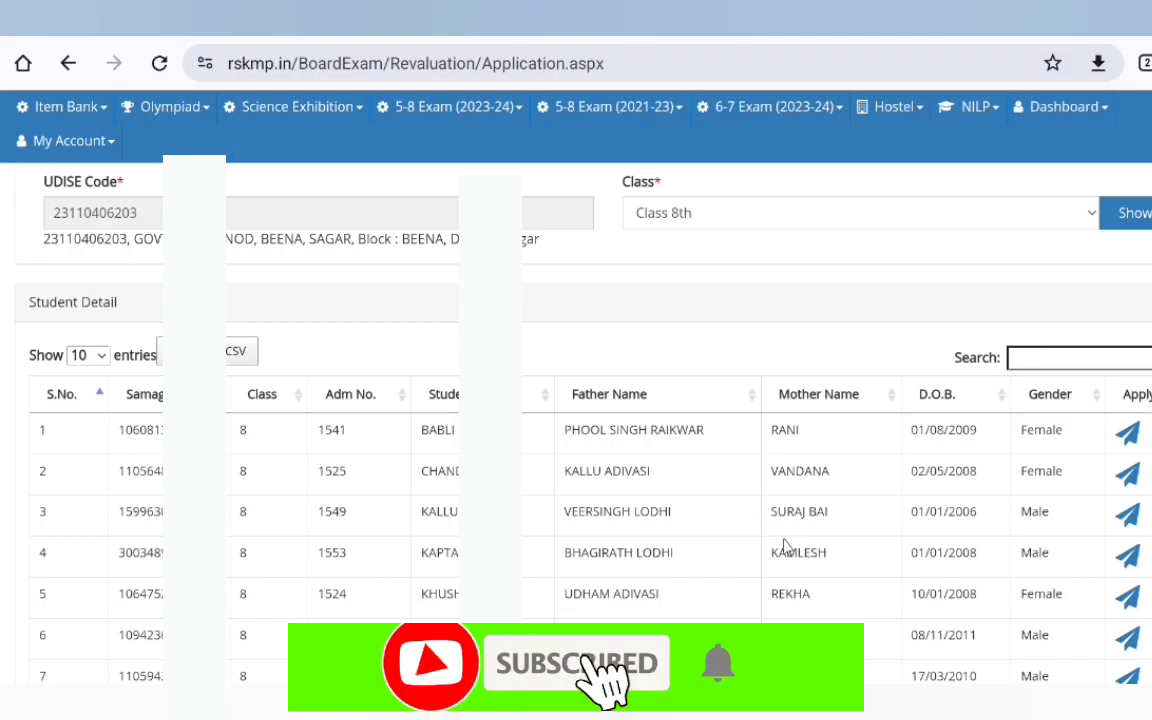
scroll(784, 546, up, 2)
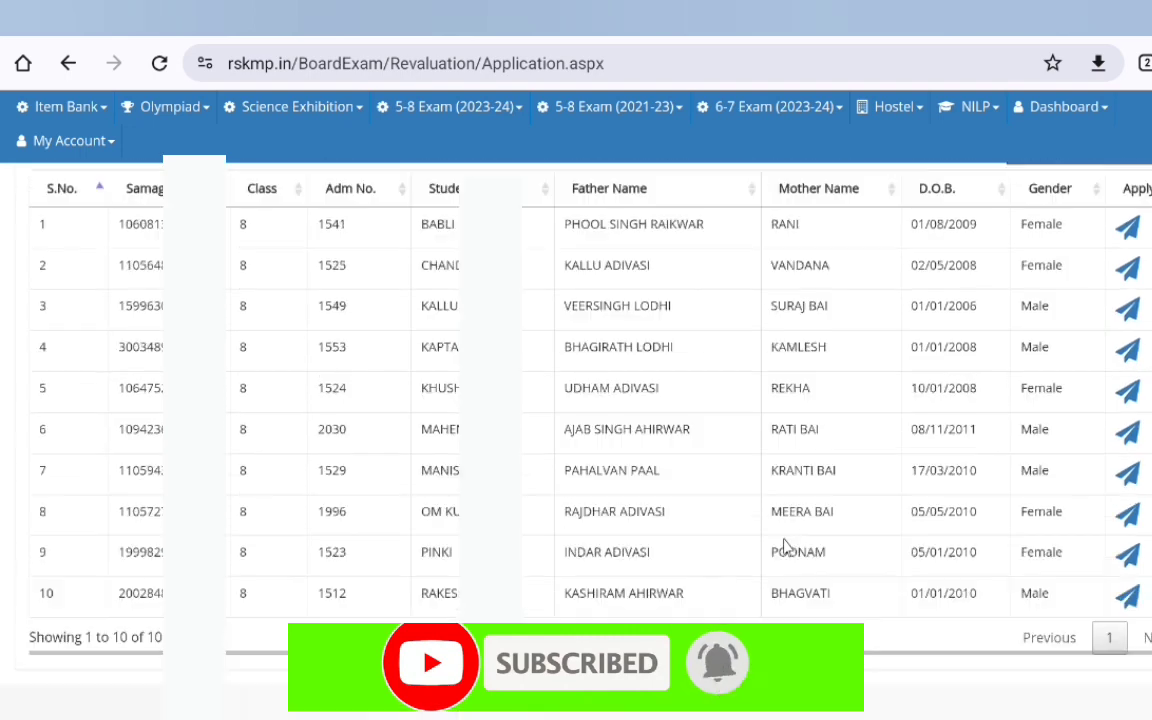
scroll(784, 546, up, 2)
scroll(784, 546, down, 2)
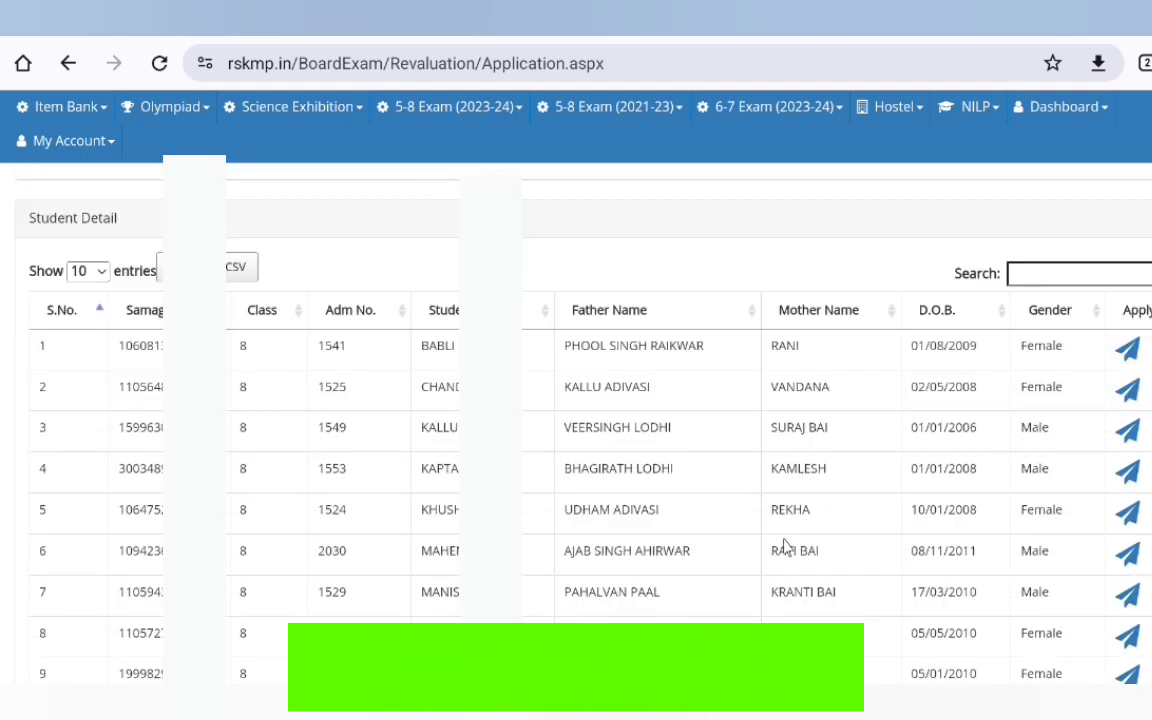
scroll(784, 546, down, 2)
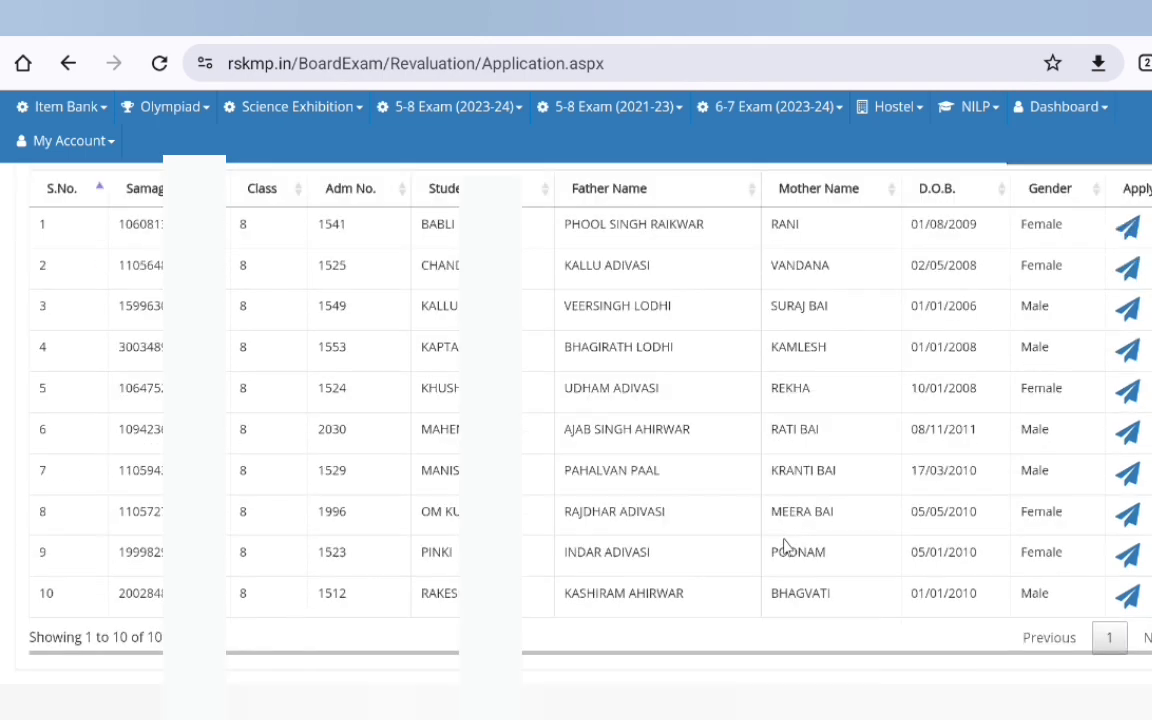
scroll(784, 546, up, 1)
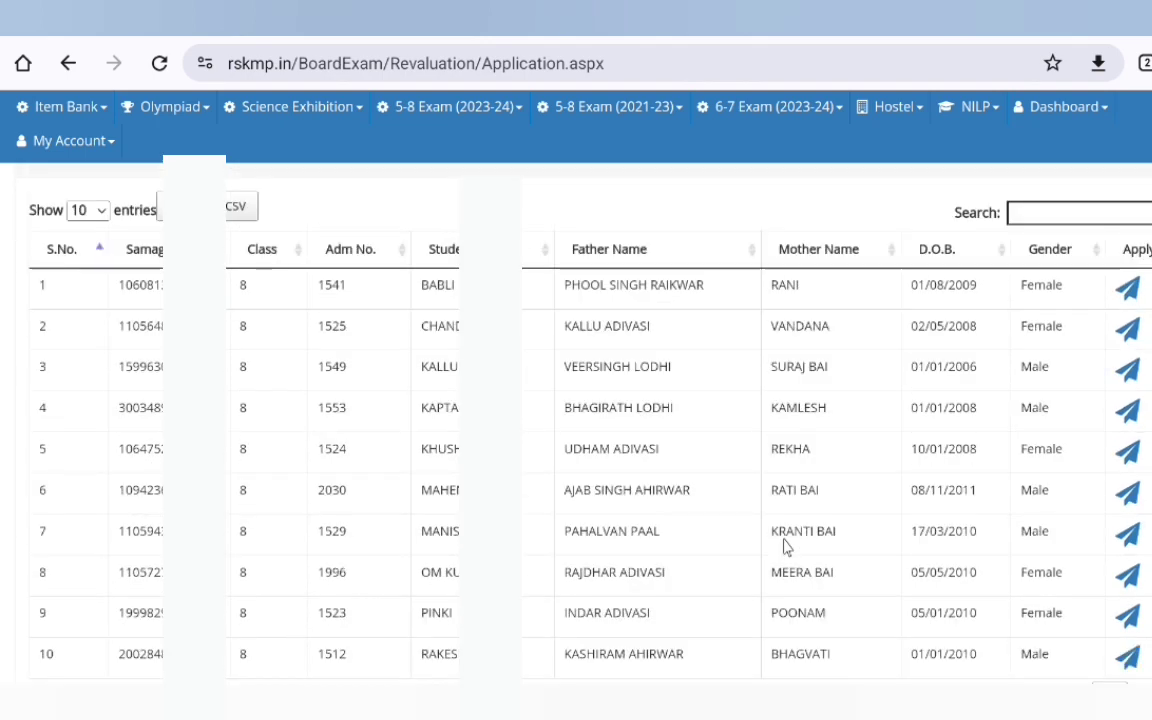
scroll(784, 546, down, 1)
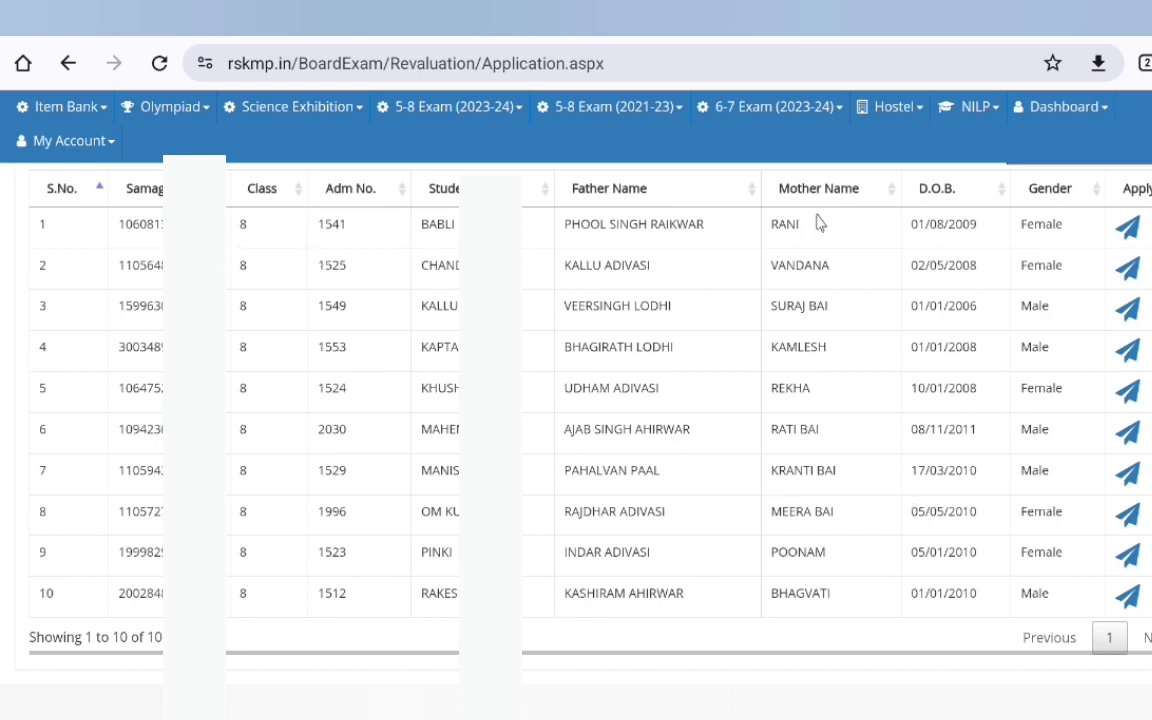
Open the first student's revaluation application, select विज्ञान, clear it again and close the form without applying.
click(1128, 228)
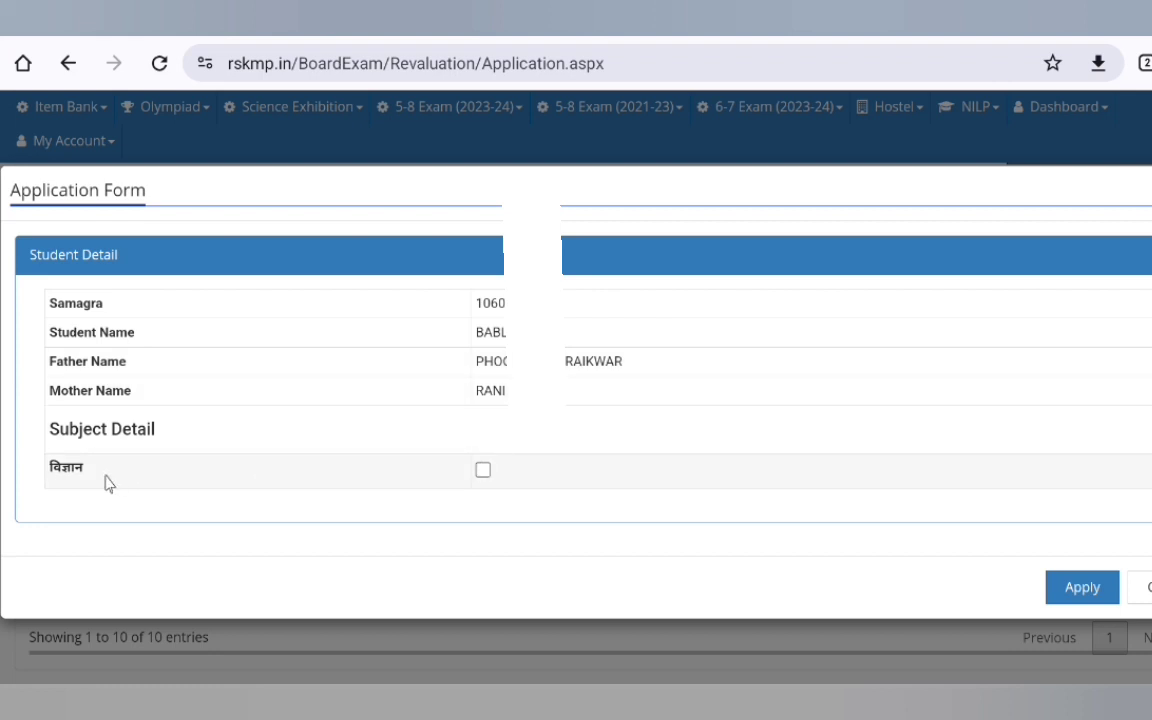
click(483, 471)
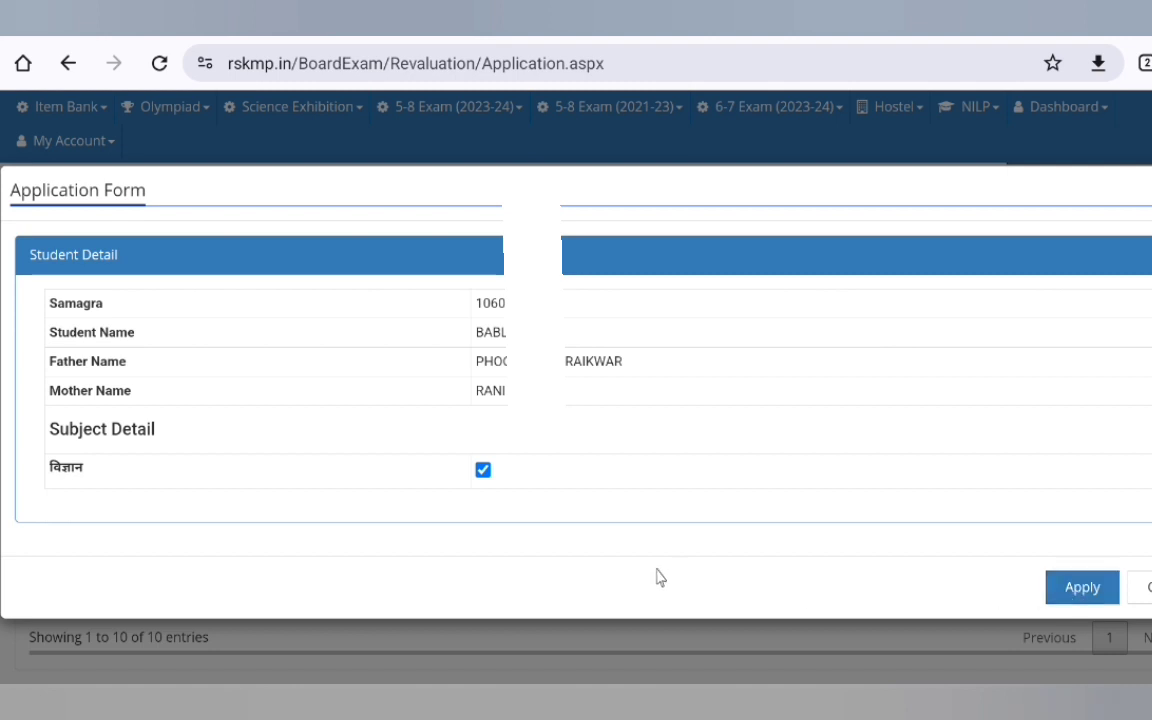
click(482, 471)
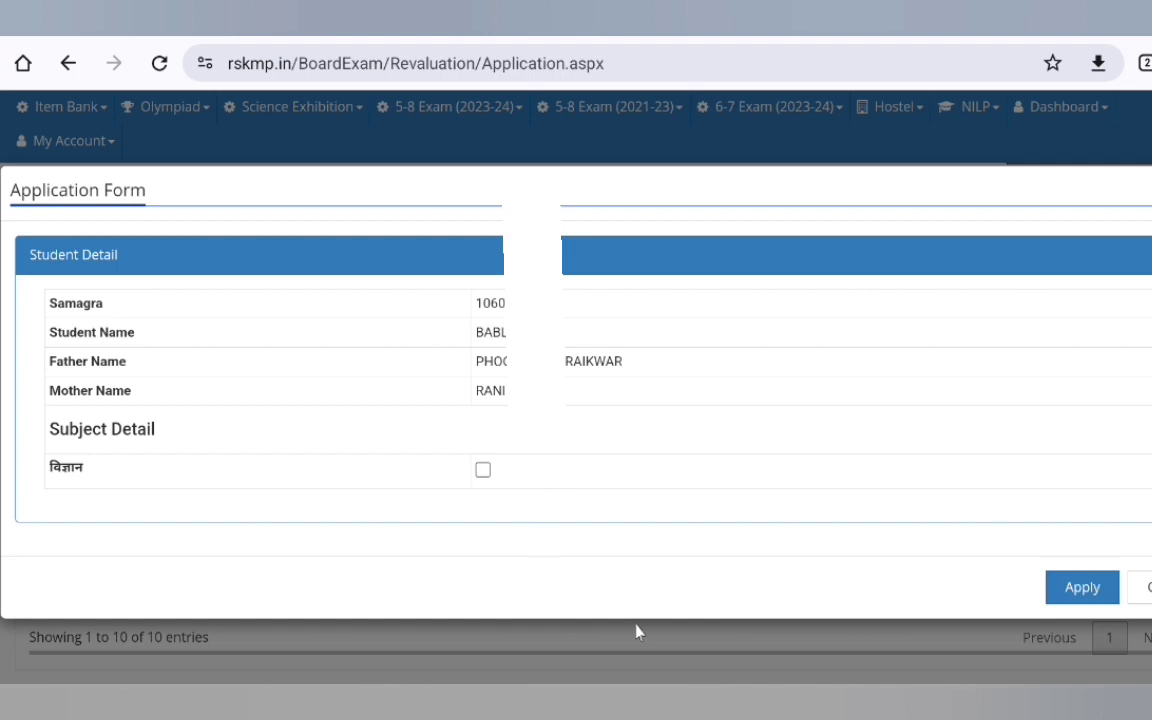
click(1148, 587)
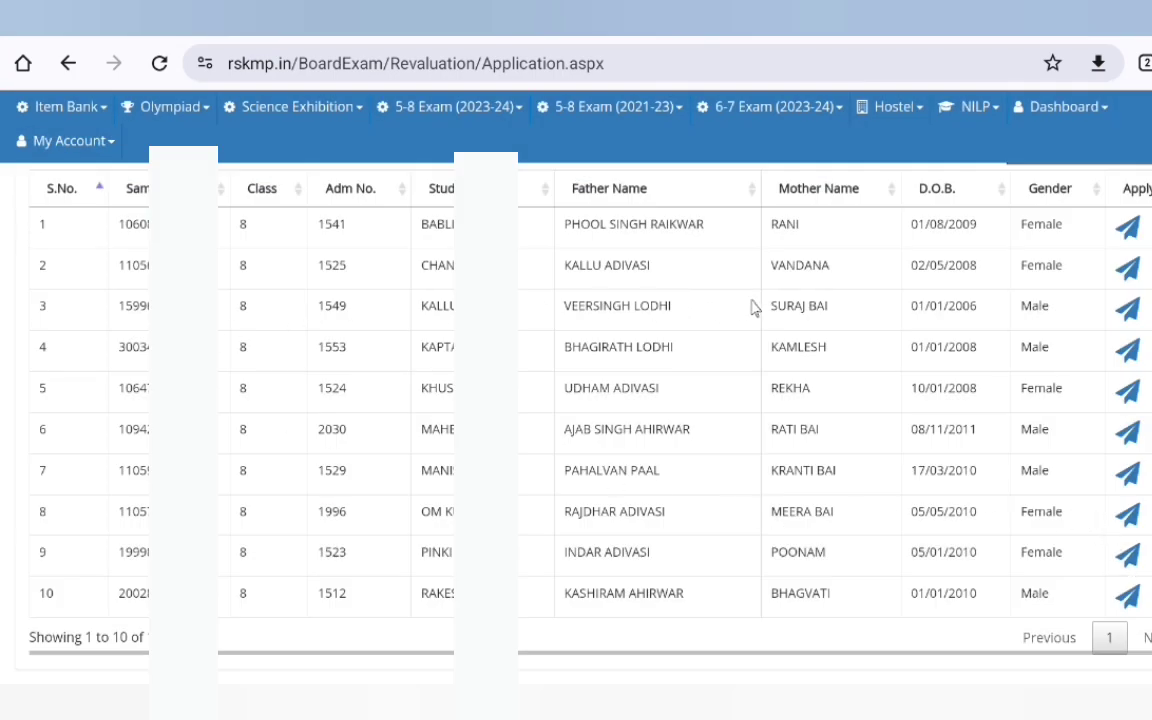
Open the second student's revaluation application and select हिंदी, अंग्रेजी, संस्कृत, गणित, विज्ञान and सामाजिक विज्ञान.
click(1128, 270)
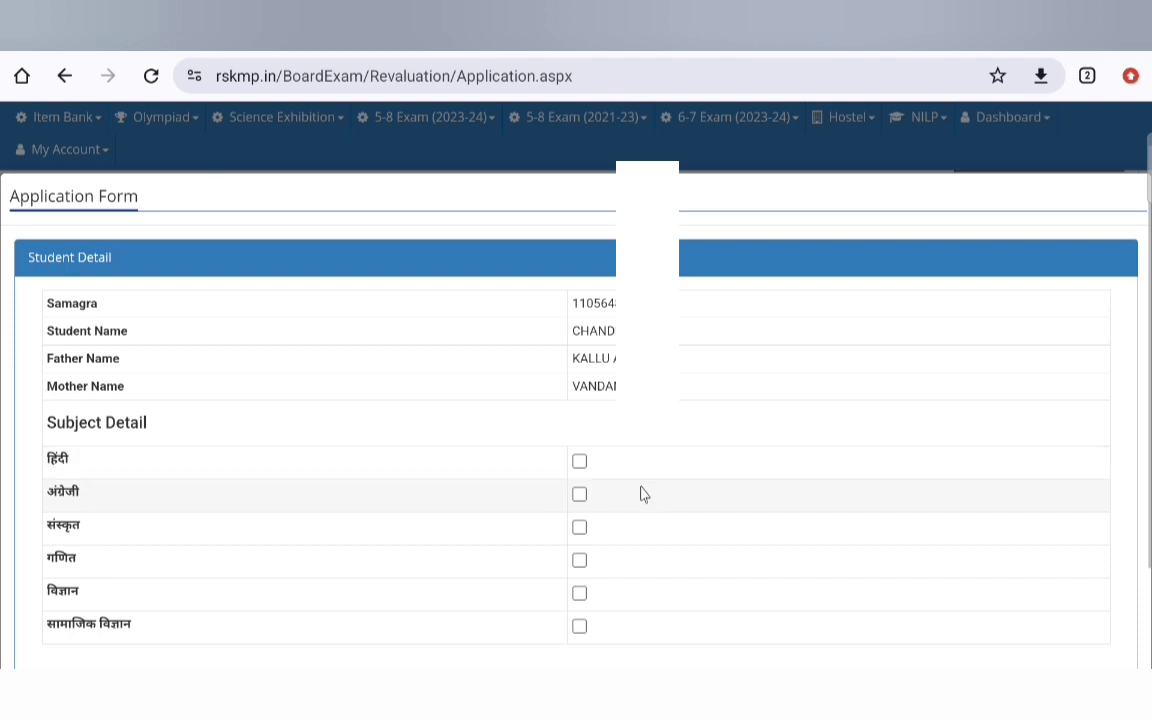
click(578, 463)
click(580, 496)
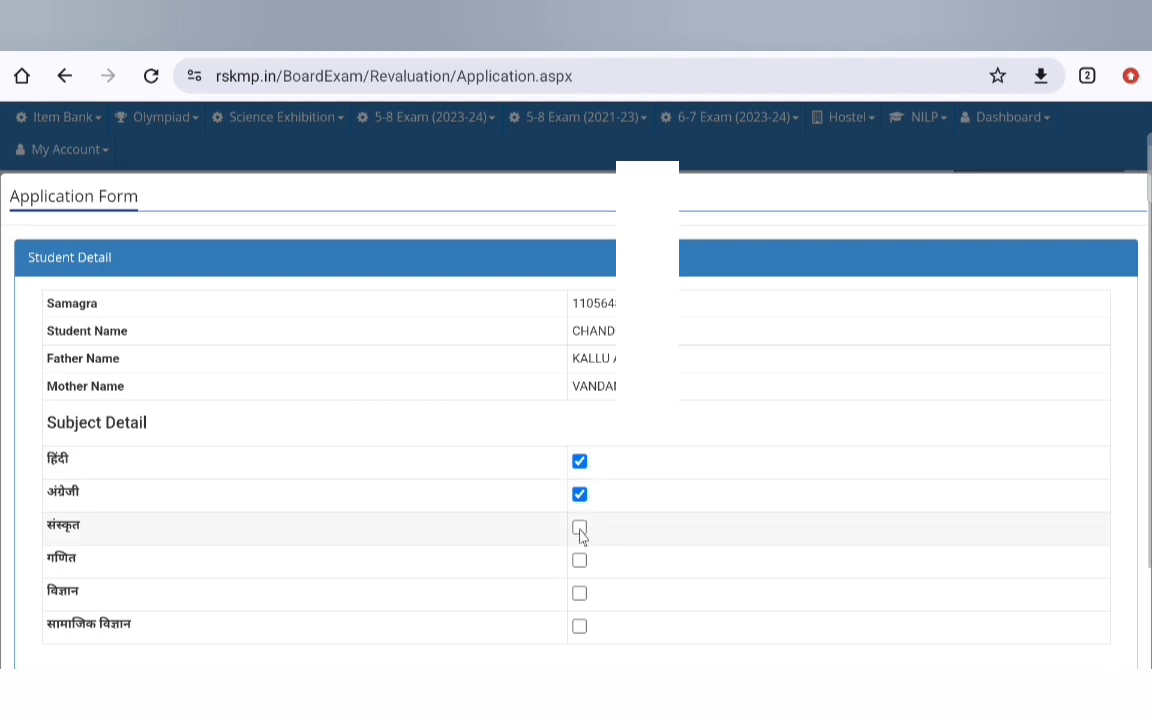
click(580, 530)
click(580, 562)
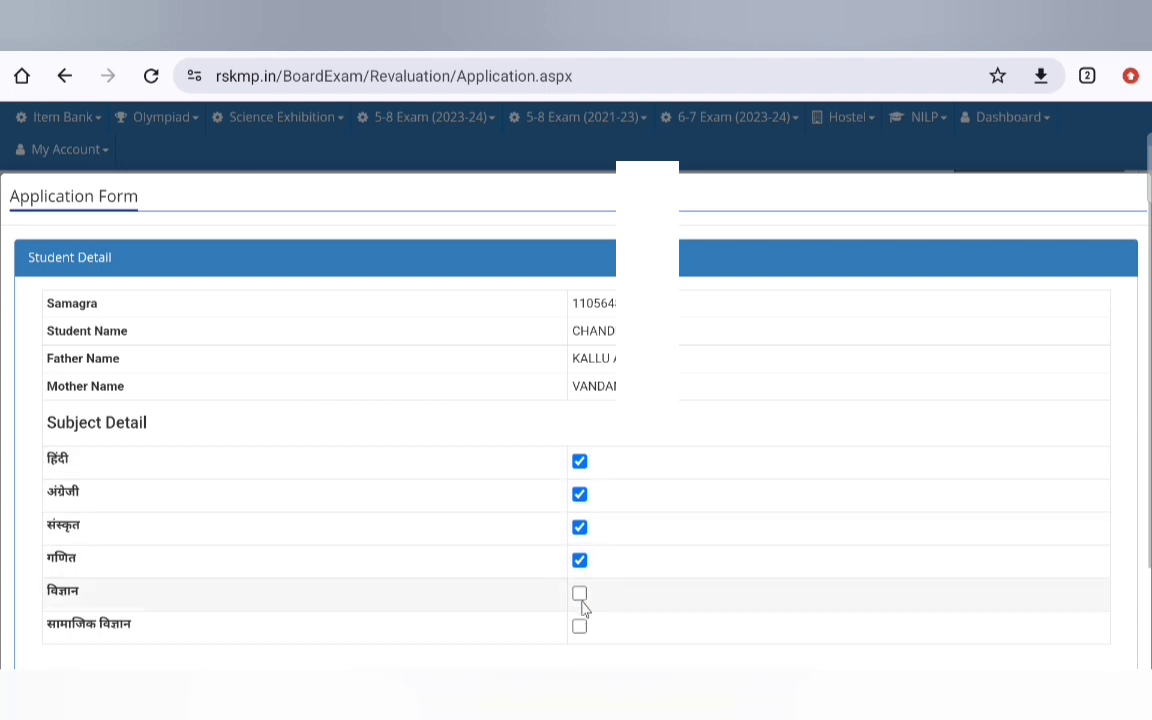
click(580, 595)
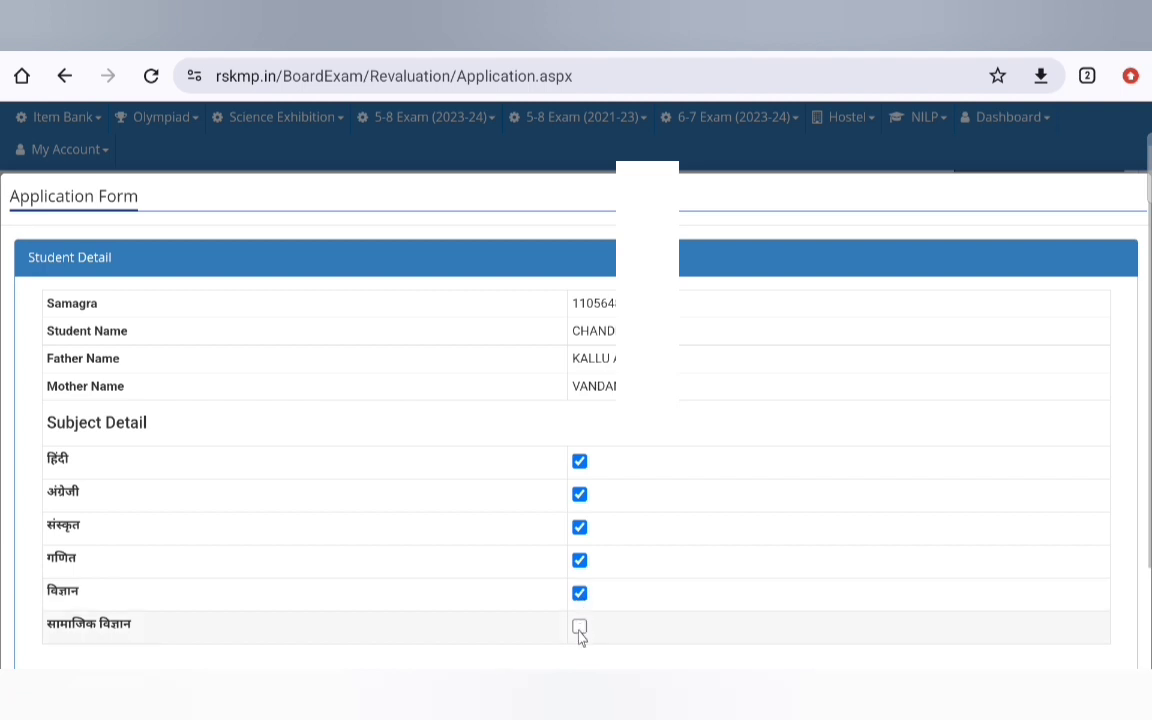
click(580, 627)
scroll(699, 453, down, 2)
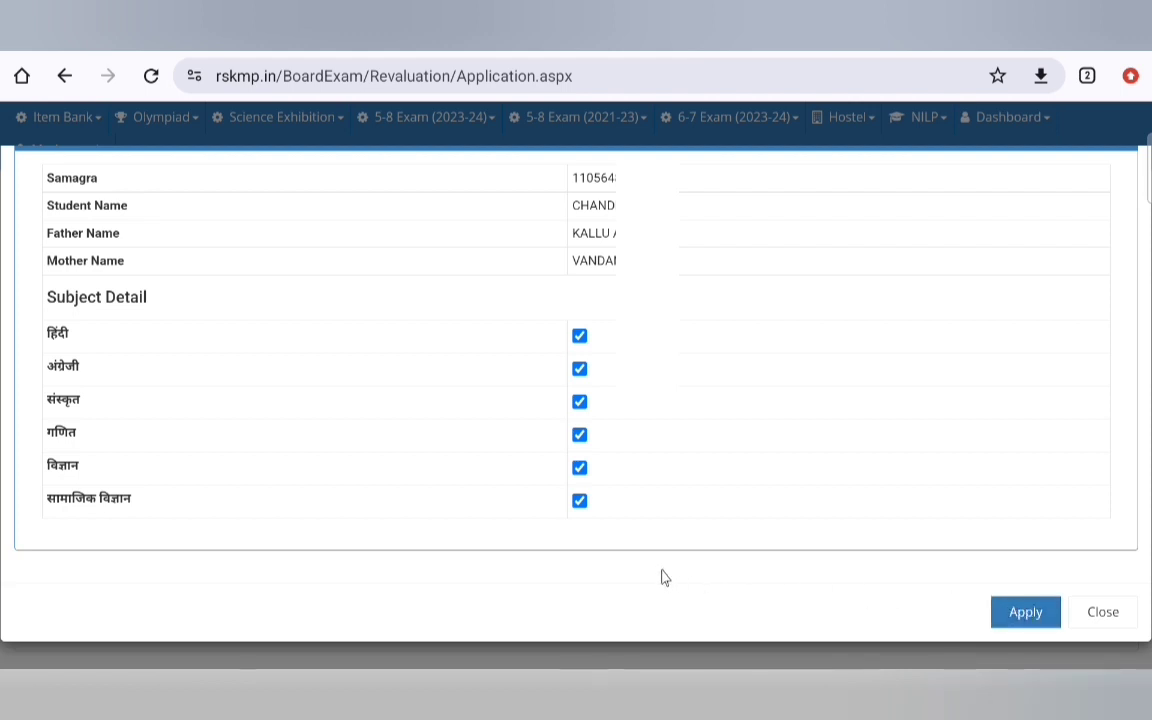
Clear सामाजिक विज्ञान, विज्ञान, गणित and संस्कृत in the second student's application and close it without applying.
click(579, 500)
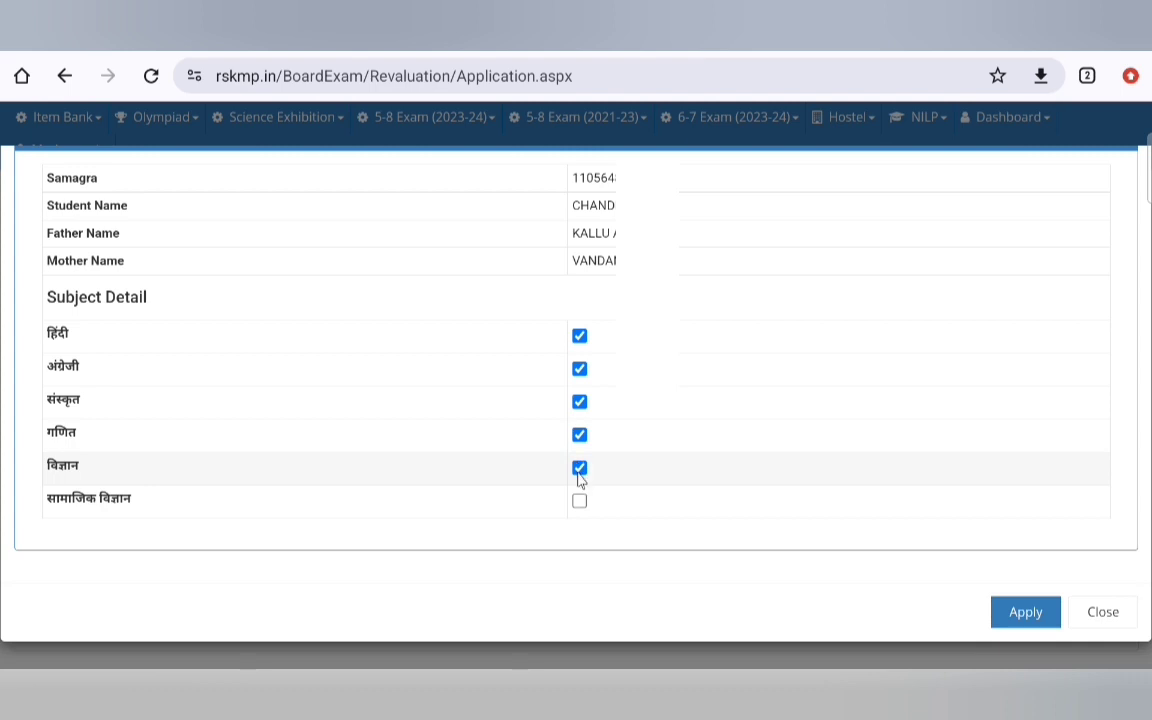
click(580, 470)
click(579, 435)
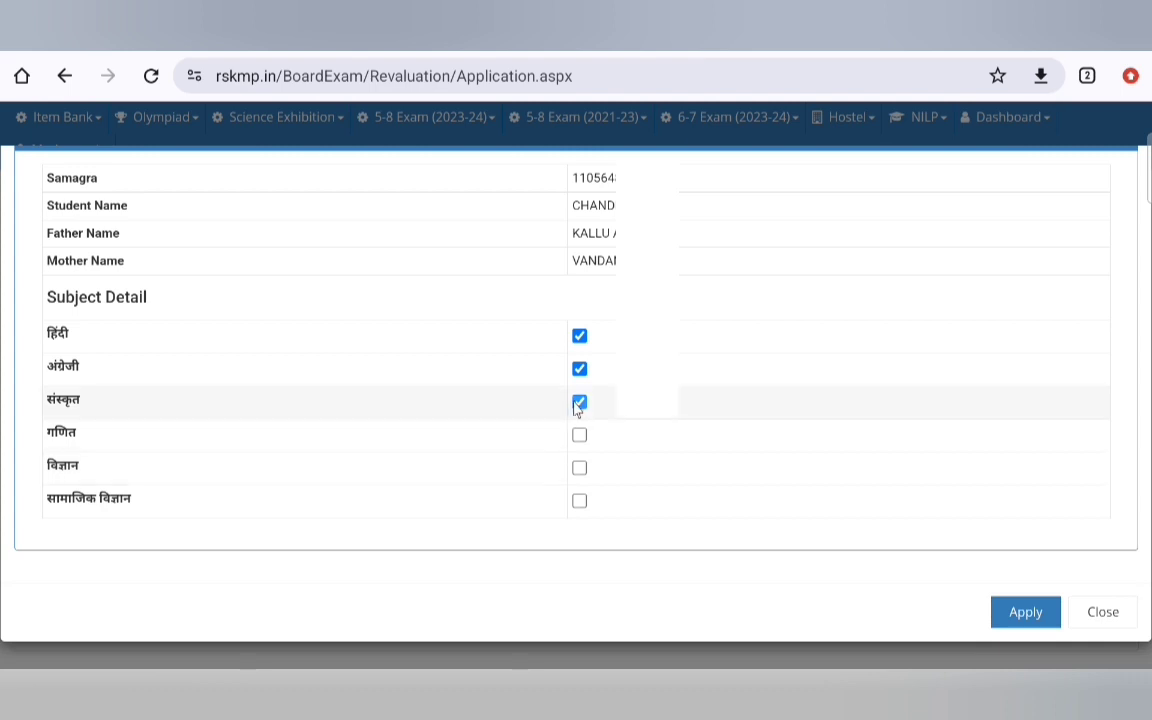
click(579, 404)
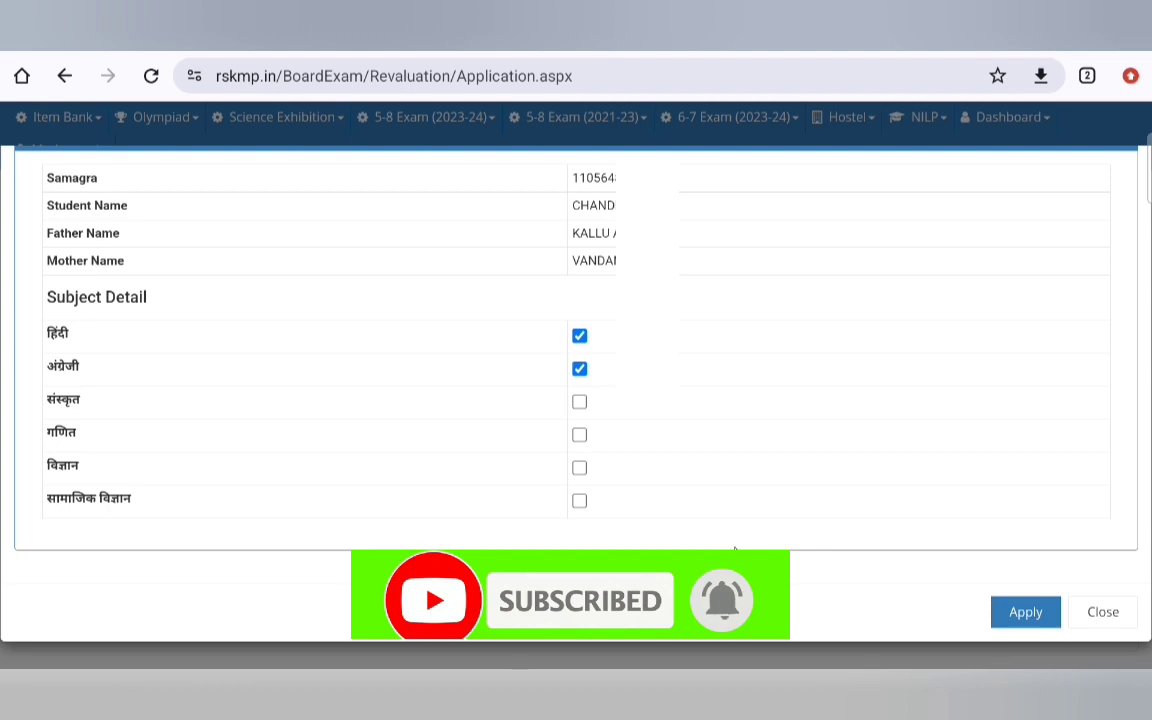
click(1100, 614)
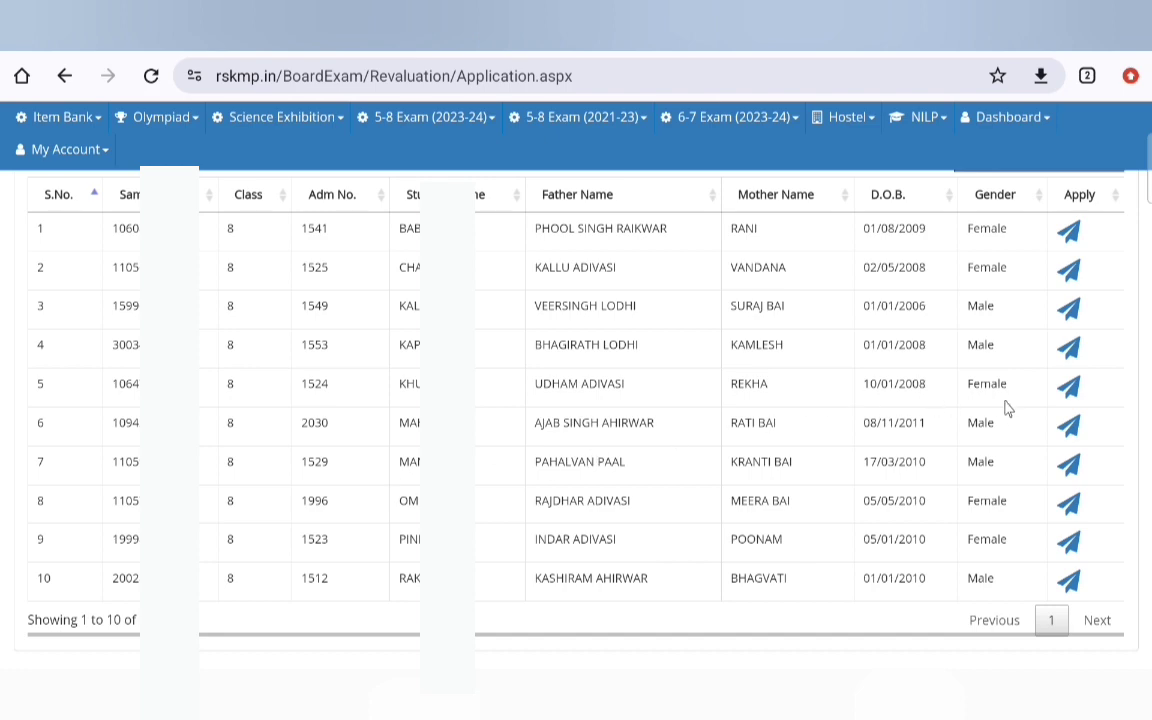
Open the revaluation application of the sixth student in the list, select गणित and clear it again.
click(1066, 430)
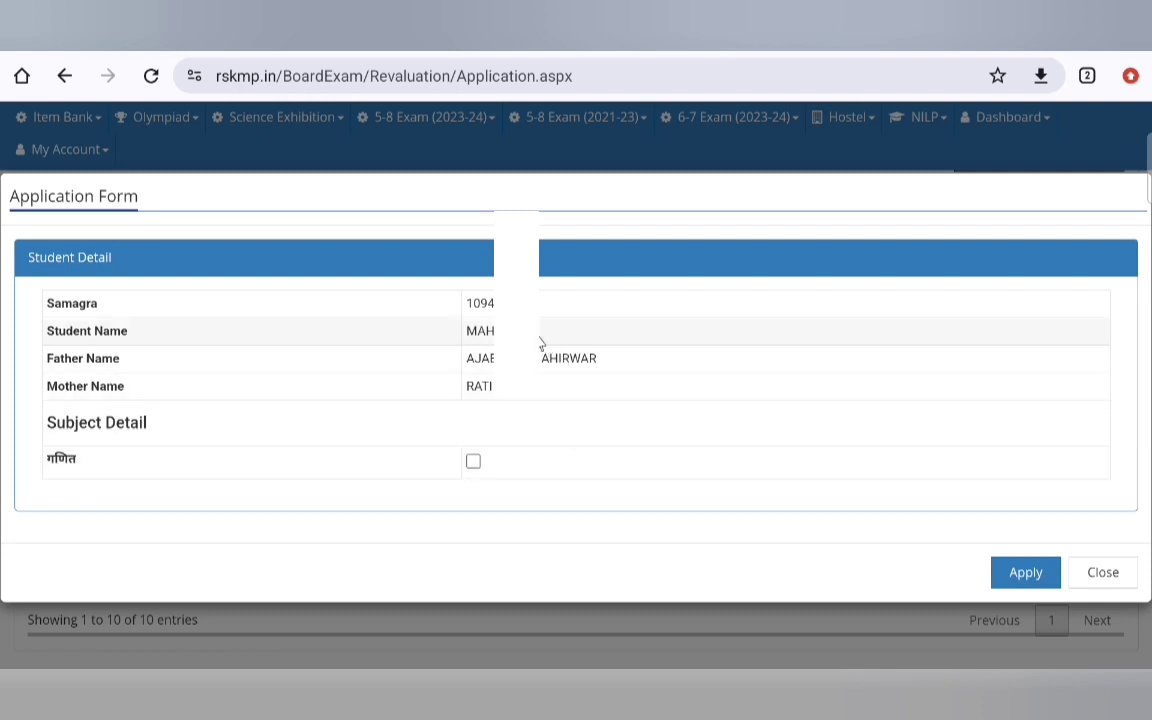
click(474, 462)
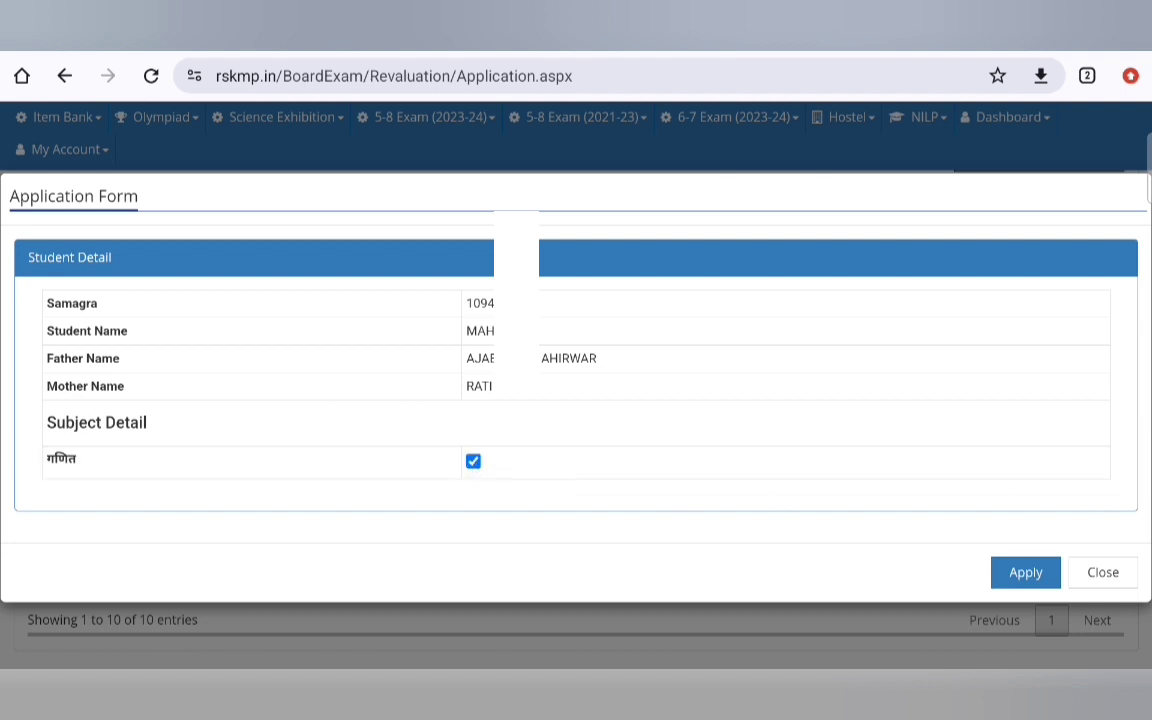
click(474, 462)
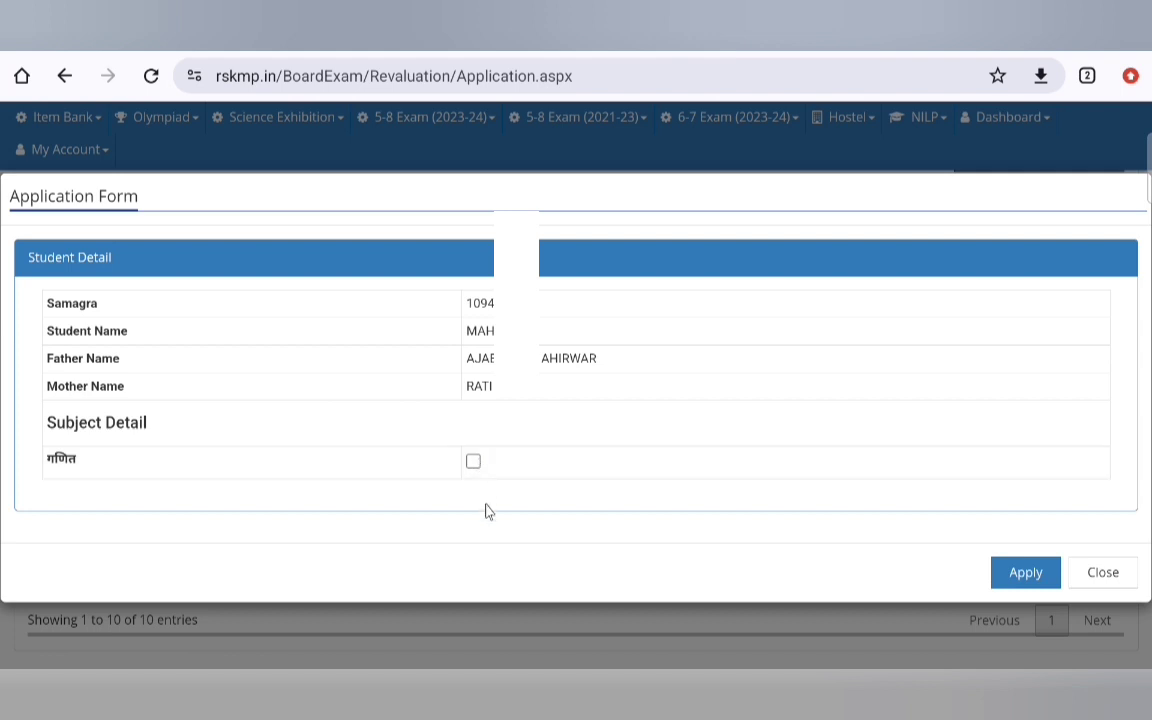